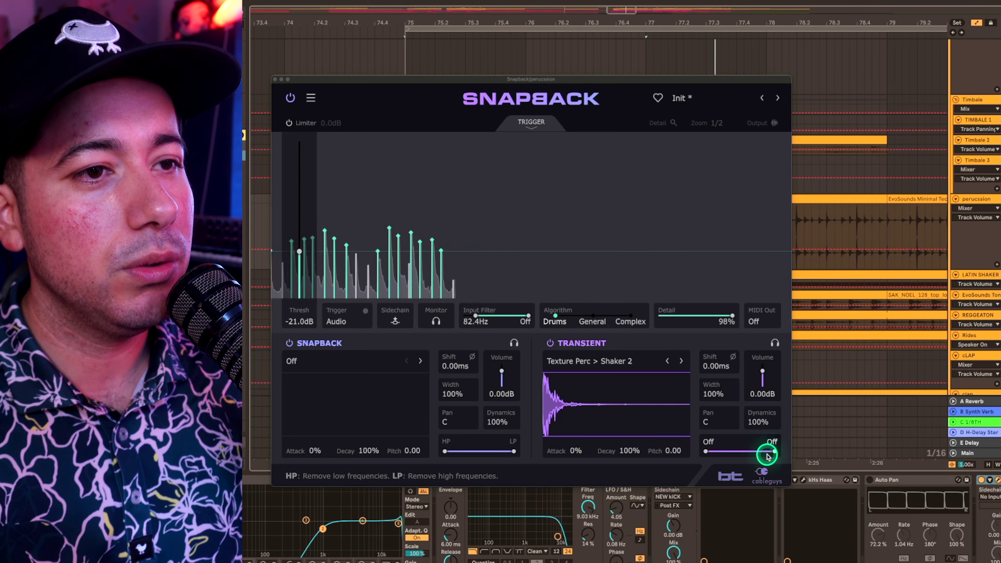
# Shape the Shaker 2 transient layer with a raised high-pass, 56% decay and -7.94 dB volume, with trigger detail at 40% during playback
pyautogui.moveTo(775, 451)
pyautogui.mouseDown()
pyautogui.moveTo(717, 452)
pyautogui.moveTo(773, 449)
pyautogui.mouseUp()
pyautogui.moveTo(629, 451); pyautogui.dragTo(629, 469)
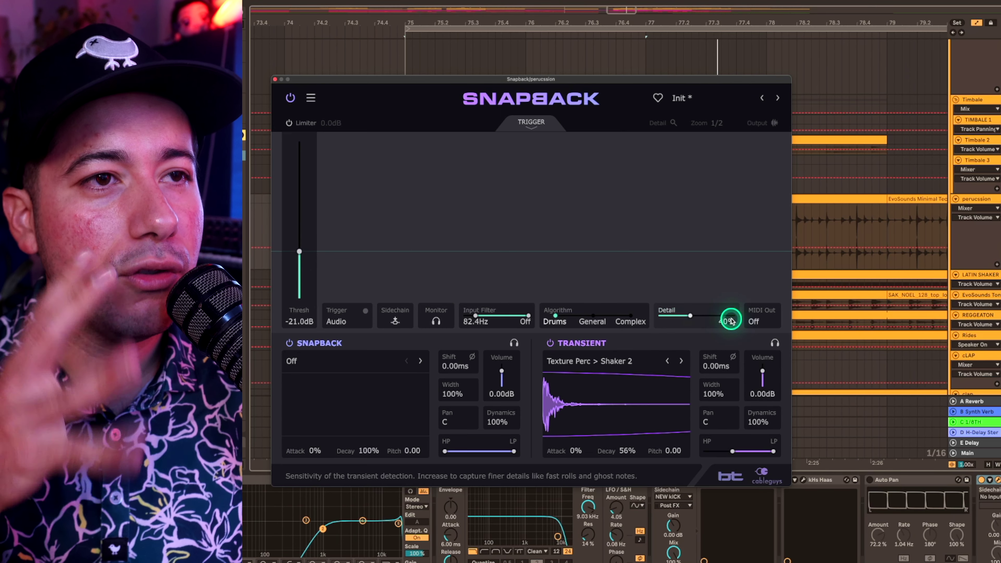
pyautogui.press('space')
pyautogui.click(726, 249)
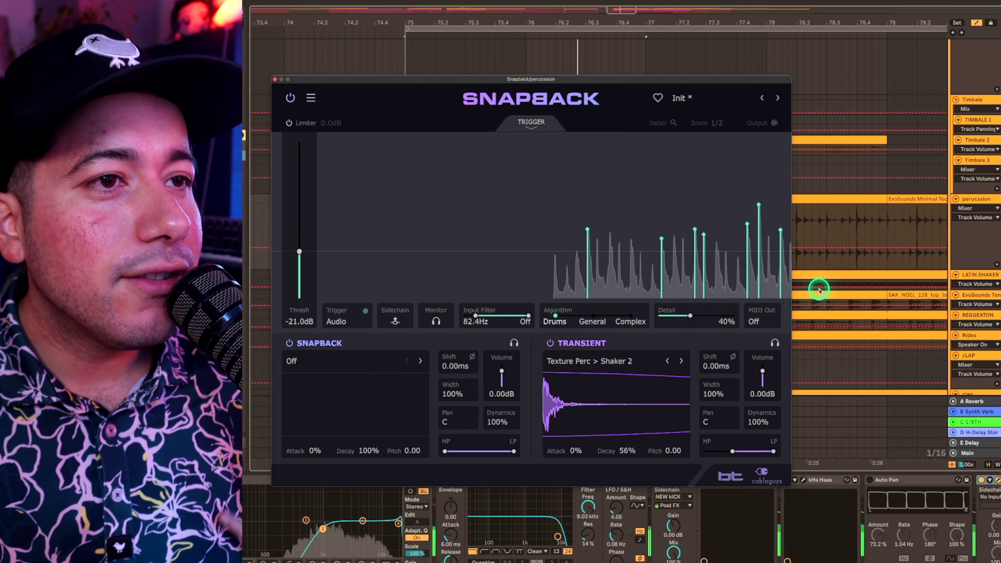
pyautogui.moveTo(761, 376); pyautogui.dragTo(762, 405)
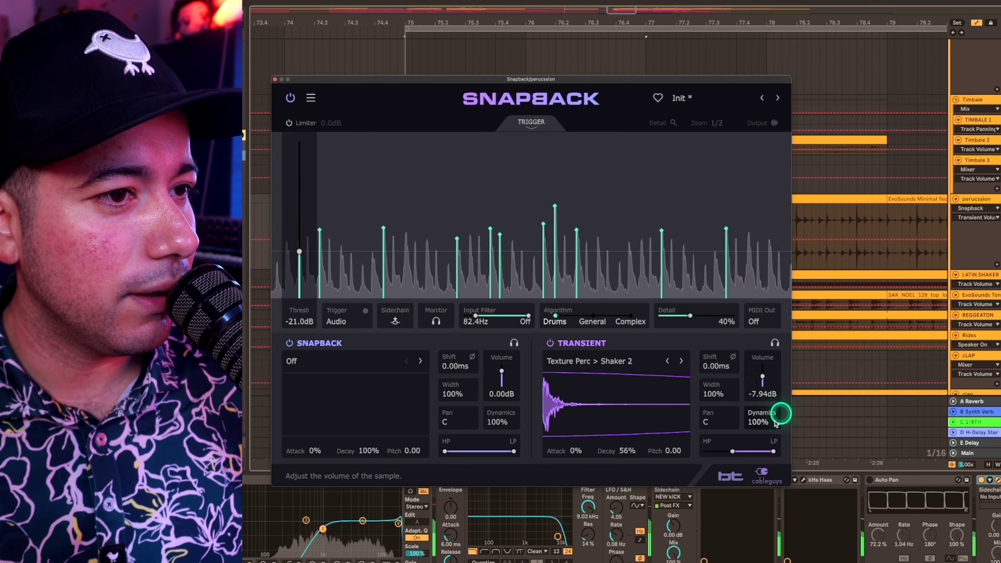
# Set the percussion track's Auto Filter frequency to 16.2 kHz and adjust the Snapback input filter, ending with both cutoffs Off
pyautogui.moveTo(588, 509)
pyautogui.mouseDown()
pyautogui.moveTo(588, 498)
pyautogui.moveTo(593, 509)
pyautogui.mouseUp()
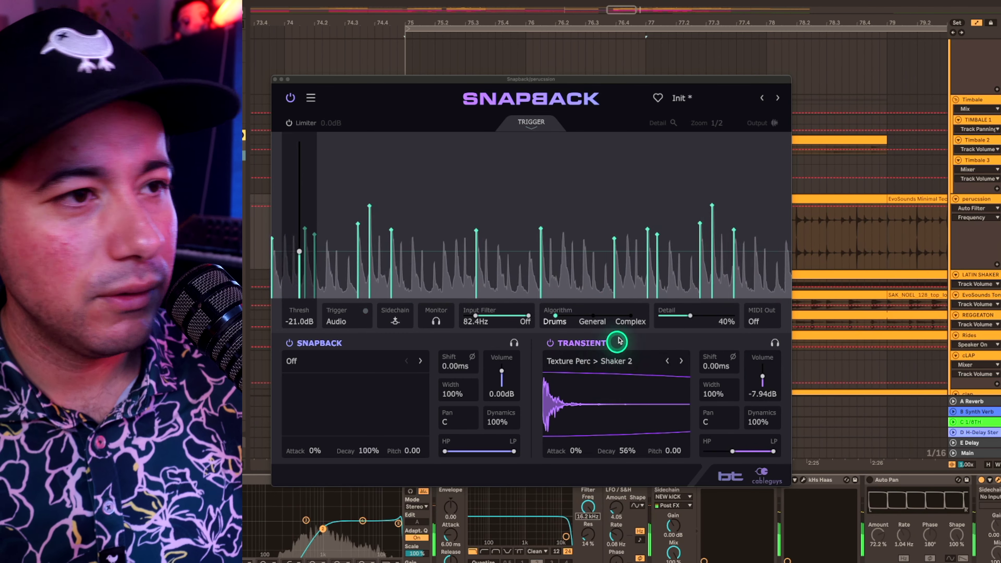
pyautogui.moveTo(524, 319); pyautogui.dragTo(496, 312)
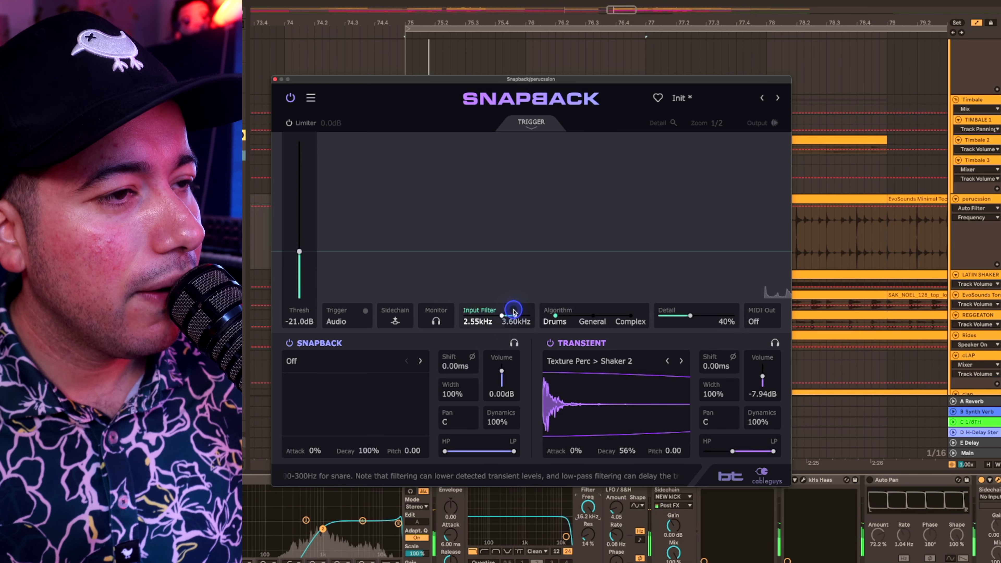
pyautogui.moveTo(508, 313)
pyautogui.mouseDown()
pyautogui.moveTo(541, 307)
pyautogui.moveTo(522, 316)
pyautogui.mouseUp()
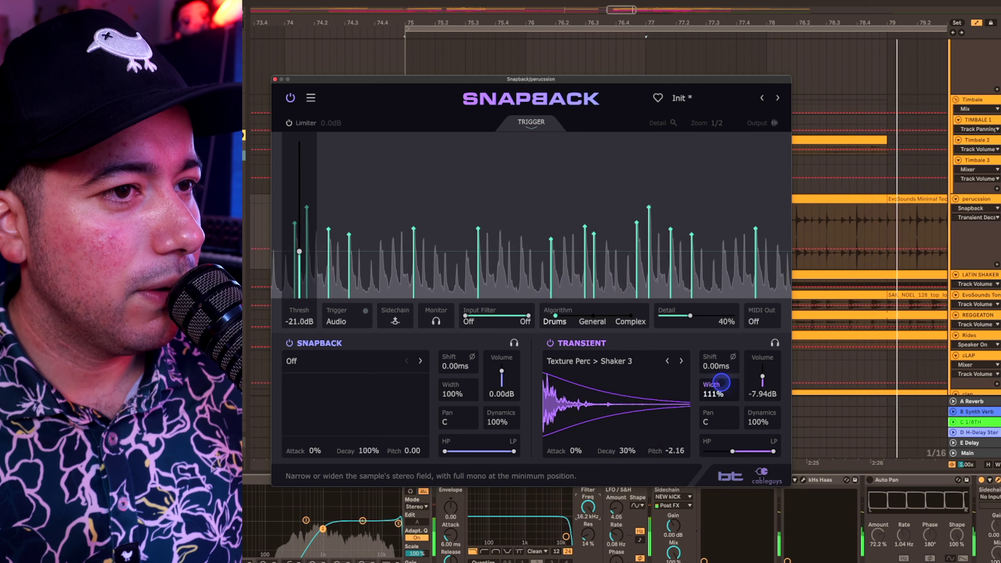
# Audition successive Texture Perc samples for the transient layer and load Wood Hit
pyautogui.click(681, 360)
pyautogui.click(680, 361)
pyautogui.click(681, 360)
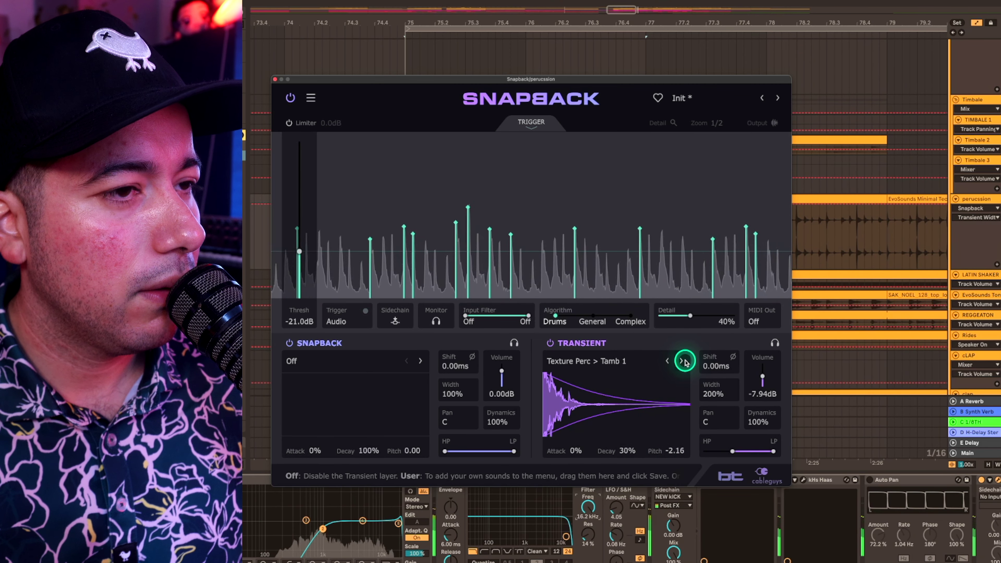
pyautogui.click(682, 361)
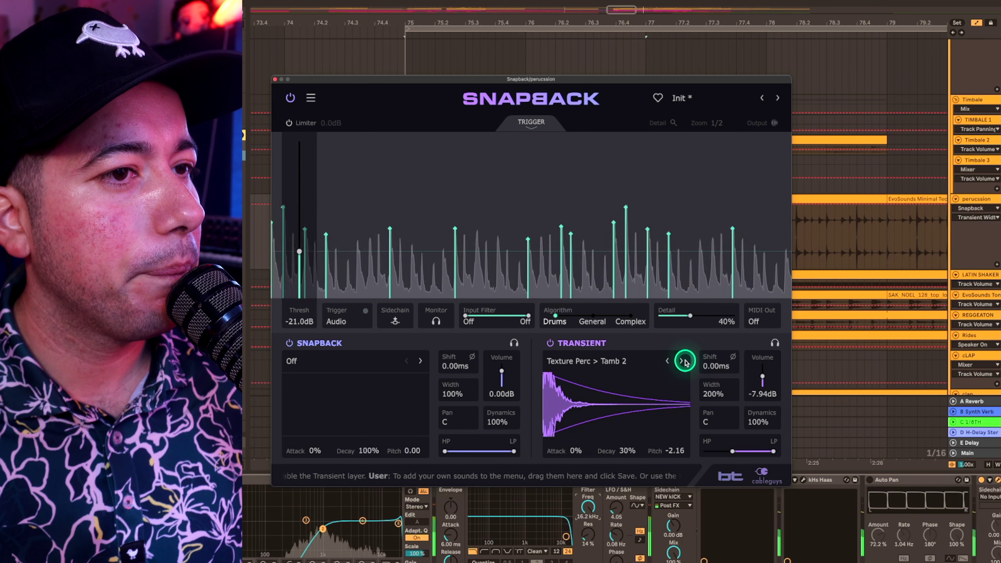
pyautogui.click(681, 360)
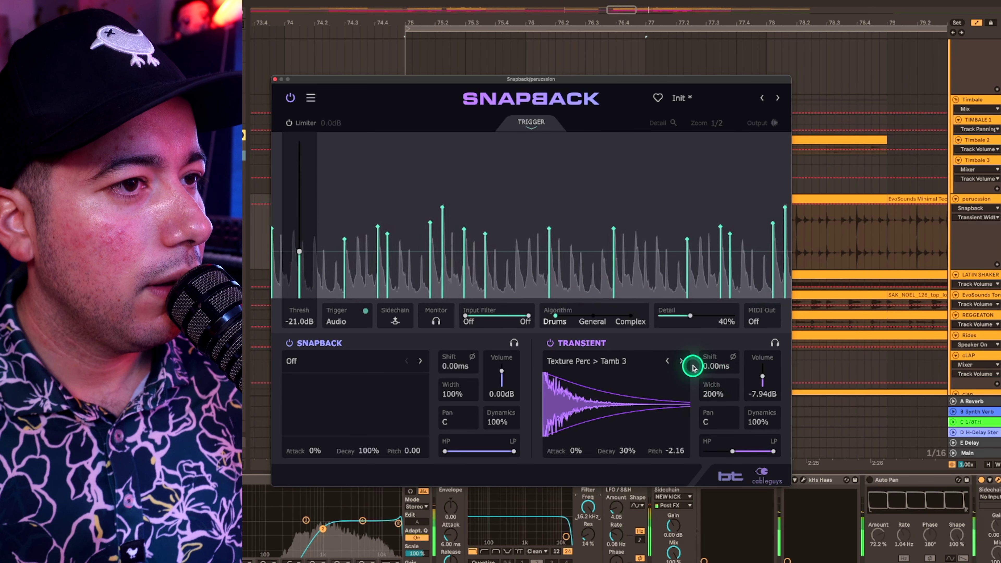
pyautogui.click(679, 362)
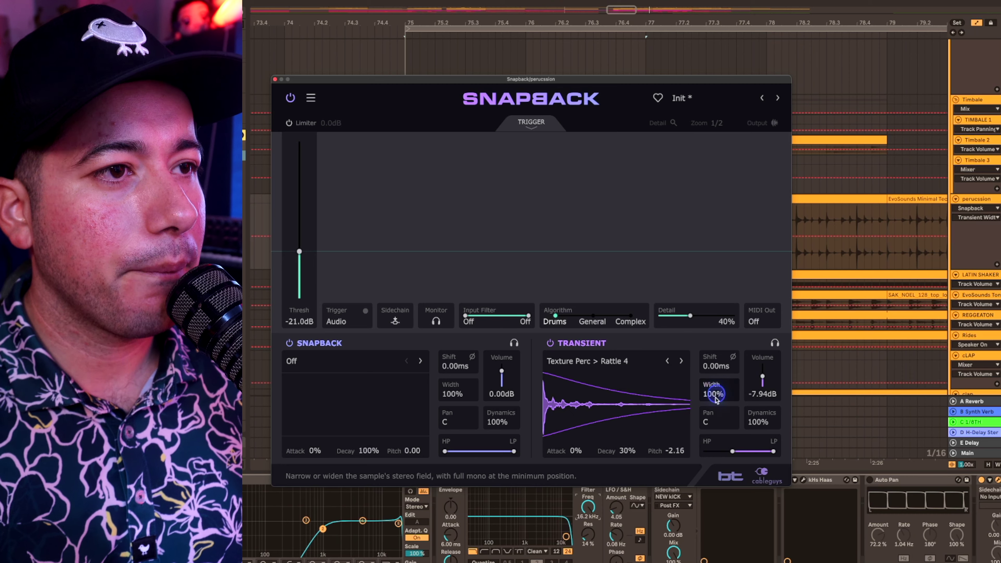
pyautogui.click(681, 362)
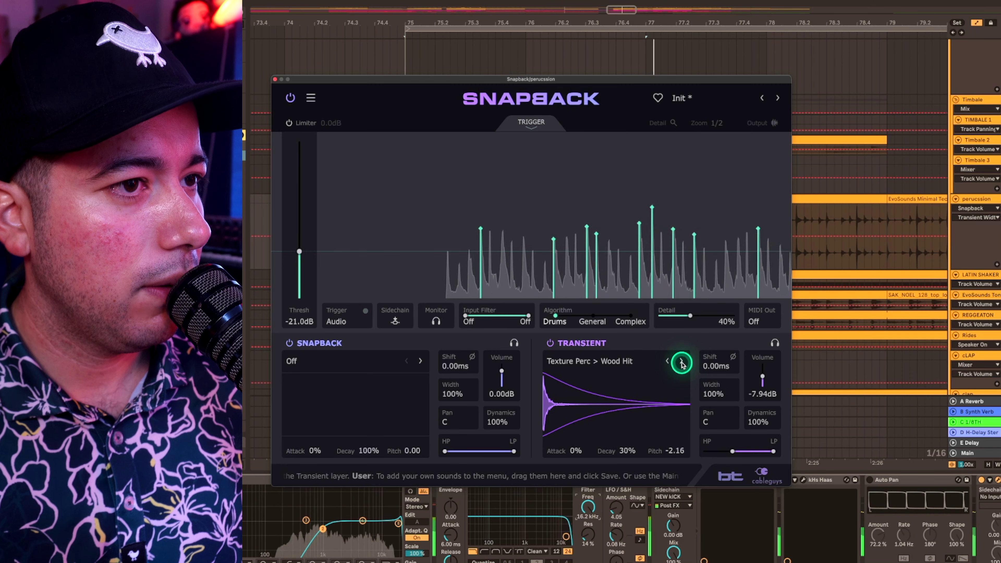
# Set the Wood Hit transient to -0.49 dB volume, 40% decay and +6.72 pitch, and lower its high-pass cutoff
pyautogui.click(721, 377)
pyautogui.doubleClick(680, 450)
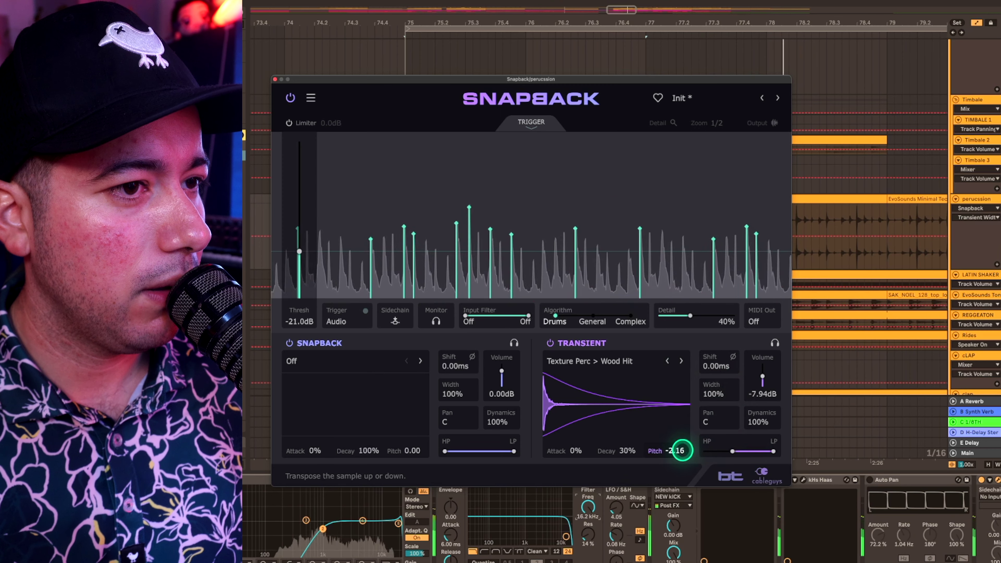
pyautogui.moveTo(762, 376); pyautogui.dragTo(771, 334)
pyautogui.moveTo(732, 451); pyautogui.dragTo(717, 453)
pyautogui.moveTo(630, 451); pyautogui.dragTo(649, 417)
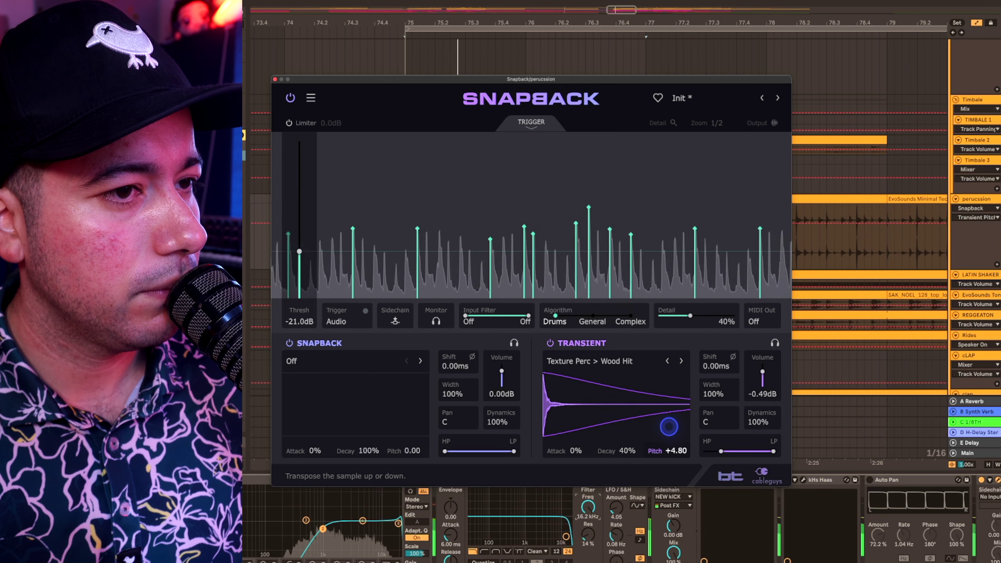
pyautogui.moveTo(670, 421); pyautogui.dragTo(671, 416)
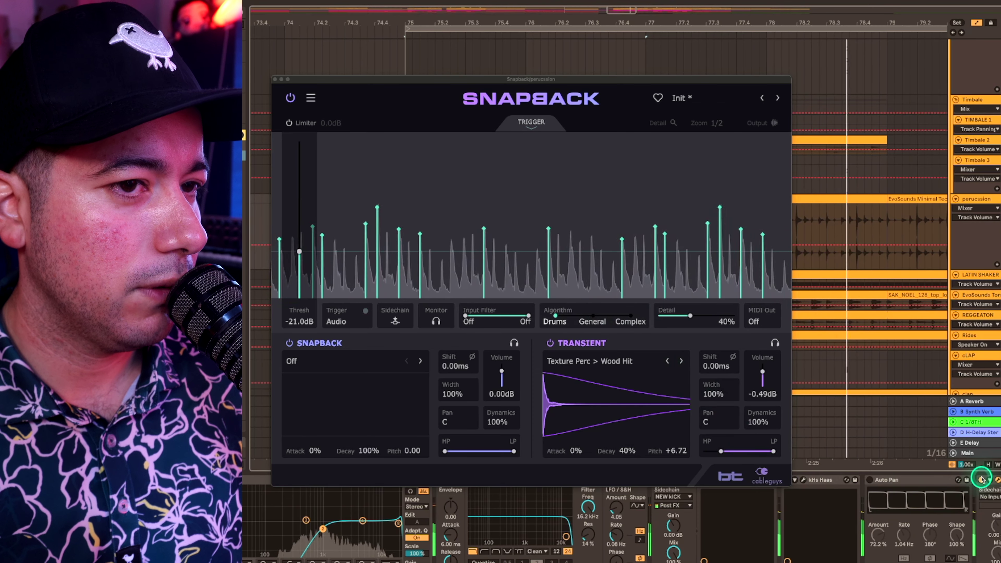
# Compare the percussion loop with Snapback bypassed and active, leaving the plugin enabled
pyautogui.click(292, 99)
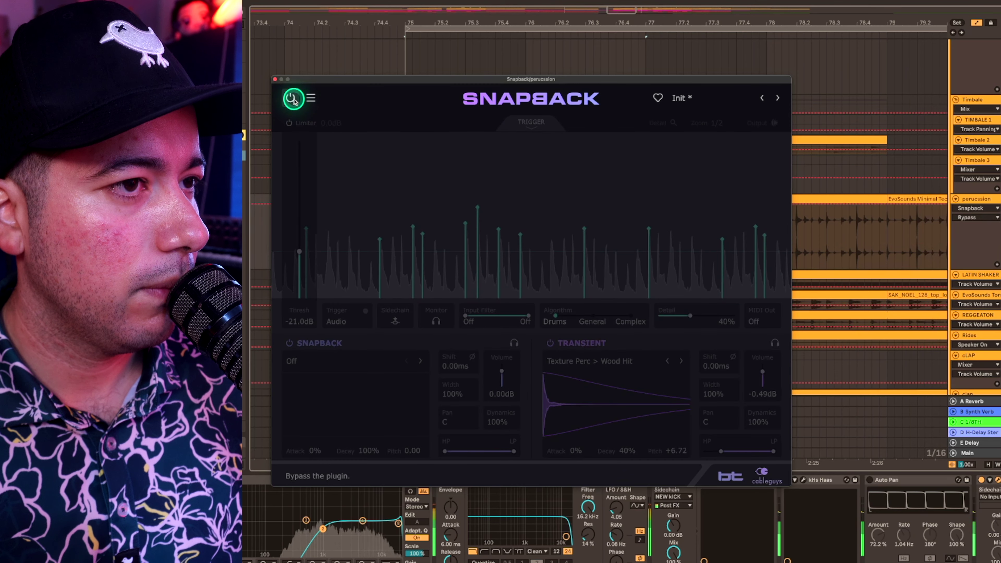
pyautogui.click(292, 99)
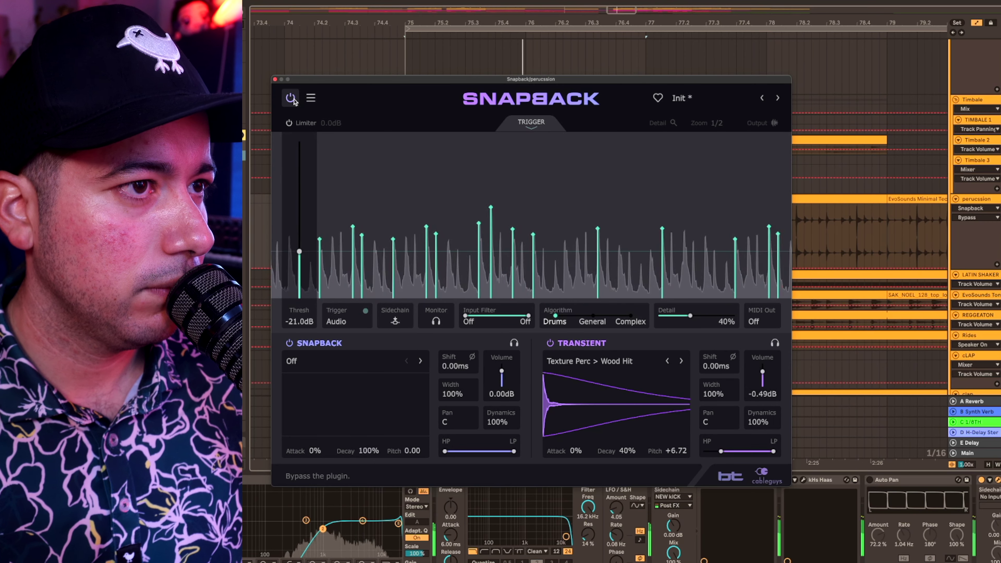
pyautogui.click(292, 98)
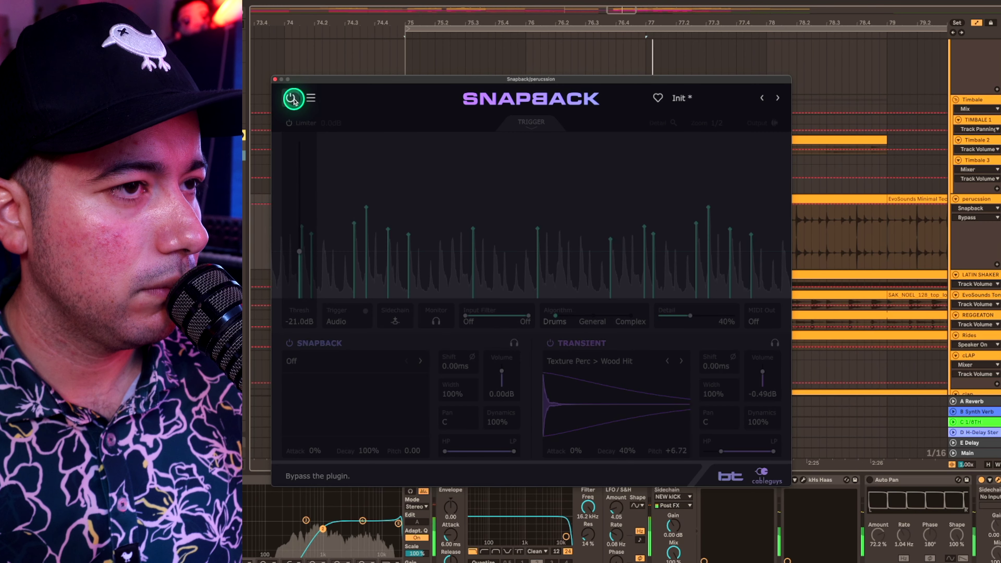
pyautogui.click(291, 99)
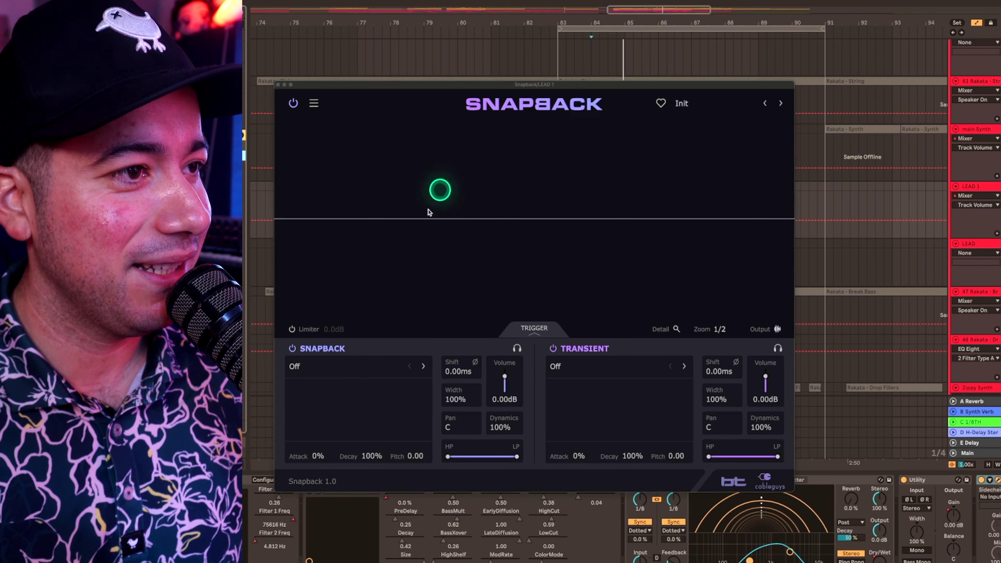
# Load the Foley Hit > Nailgun 1 transient on LEAD 1 with +6.96 pitch, 40% decay, 200% width and about -0.37 dB volume
pyautogui.click(556, 366)
pyautogui.click(655, 362)
pyautogui.moveTo(635, 475); pyautogui.dragTo(680, 421)
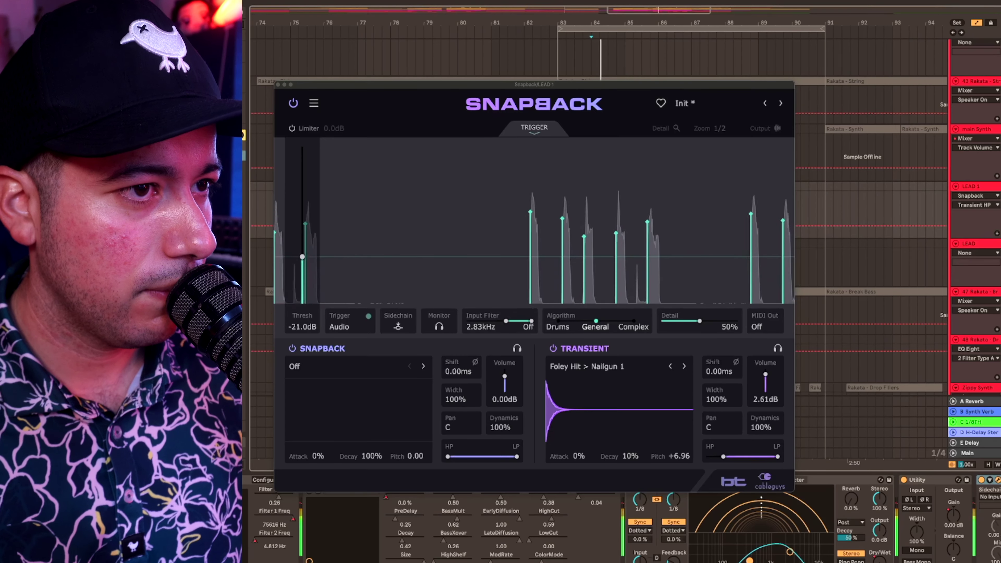
pyautogui.moveTo(628, 449); pyautogui.dragTo(617, 418)
pyautogui.moveTo(716, 408); pyautogui.dragTo(715, 397)
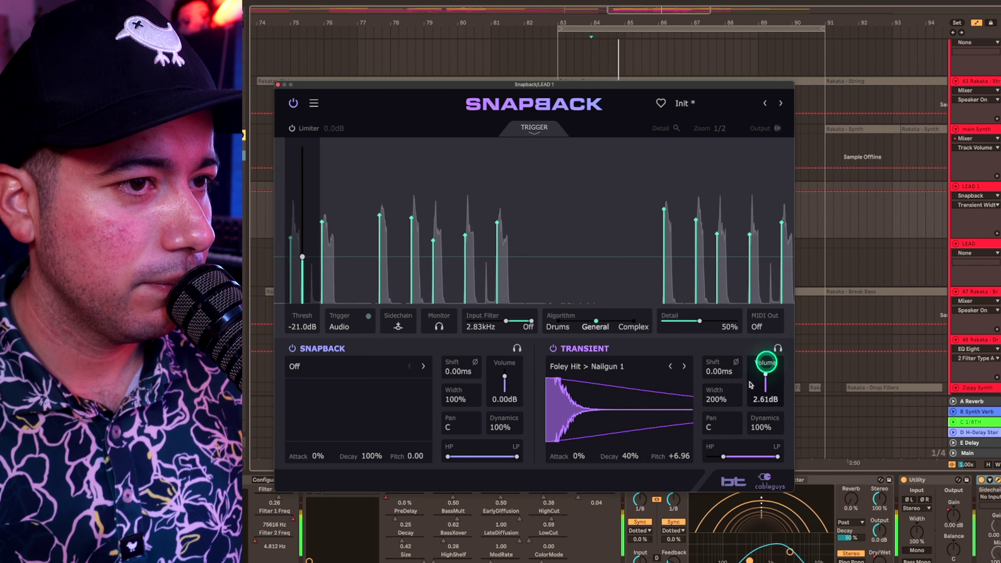
pyautogui.moveTo(766, 380); pyautogui.dragTo(766, 389)
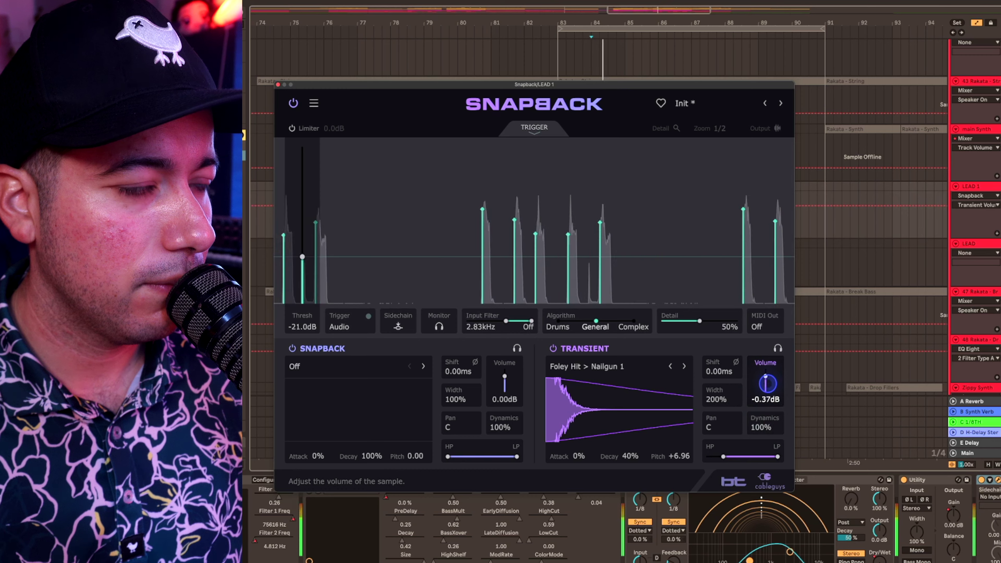
pyautogui.moveTo(742, 88); pyautogui.dragTo(768, 81)
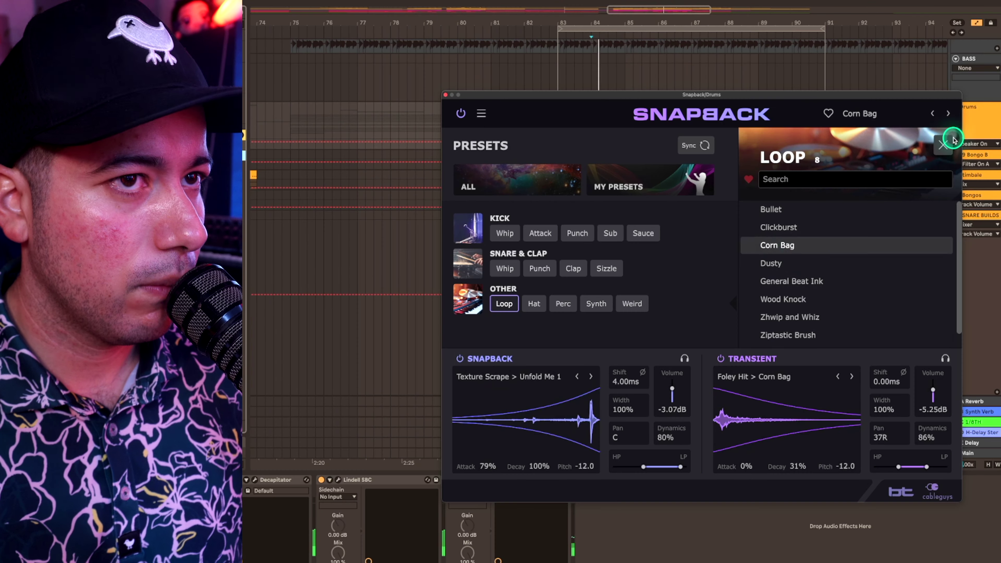
# Open the trigger view of Snapback on the drums and set the threshold to -27.2 dB and detail to 72%
pyautogui.click(945, 141)
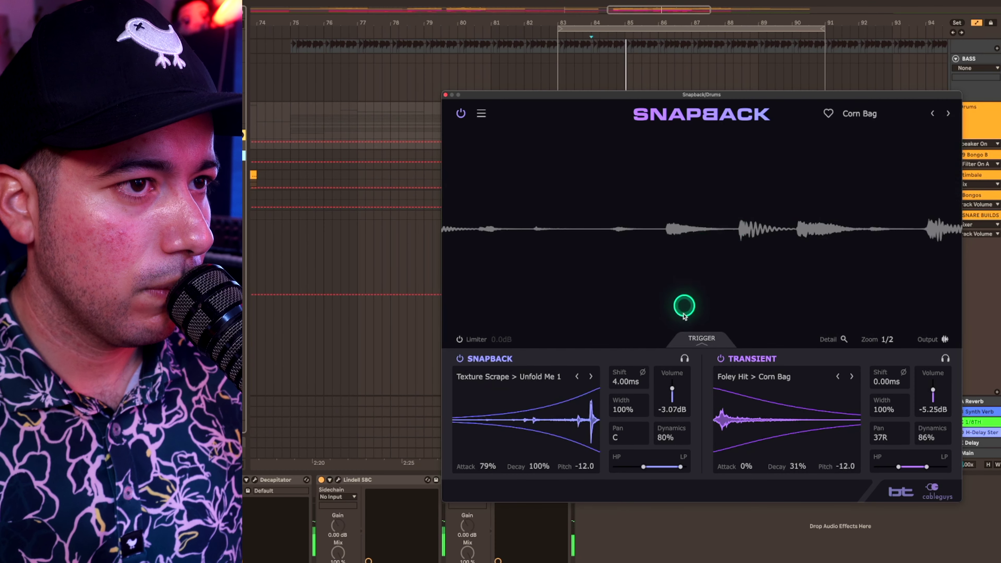
pyautogui.click(699, 339)
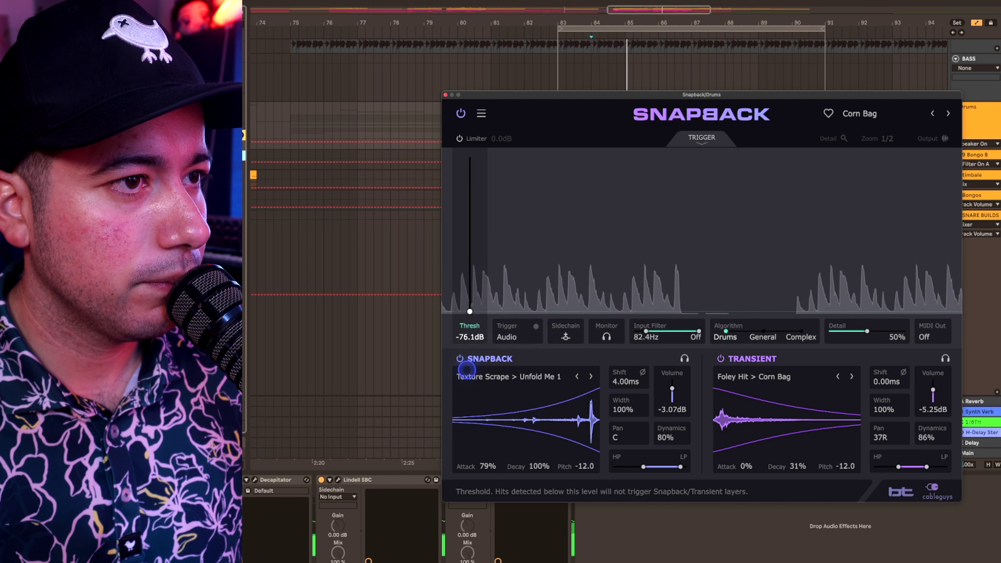
pyautogui.moveTo(467, 355); pyautogui.dragTo(468, 339)
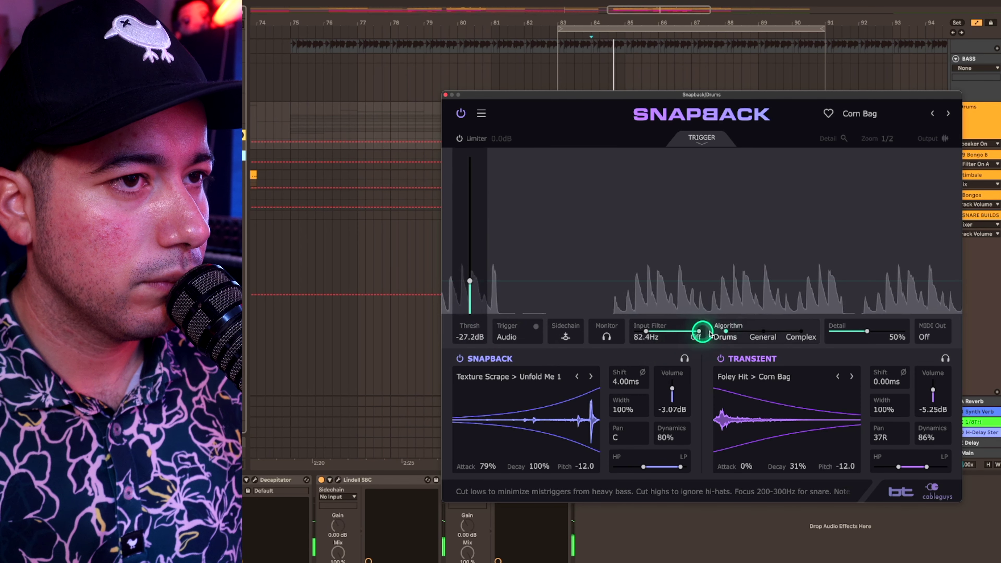
pyautogui.moveTo(913, 335); pyautogui.dragTo(859, 292)
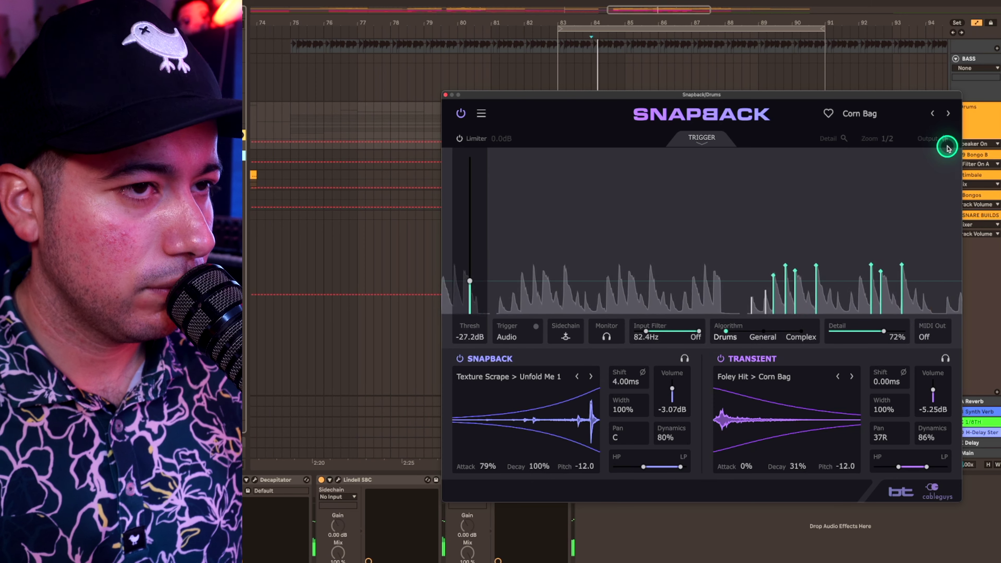
# Load the Dusty preset and set the trigger to a -85.2 dB threshold, 98% detail, Complex algorithm and 8.57 kHz upper input filter
pyautogui.click(945, 119)
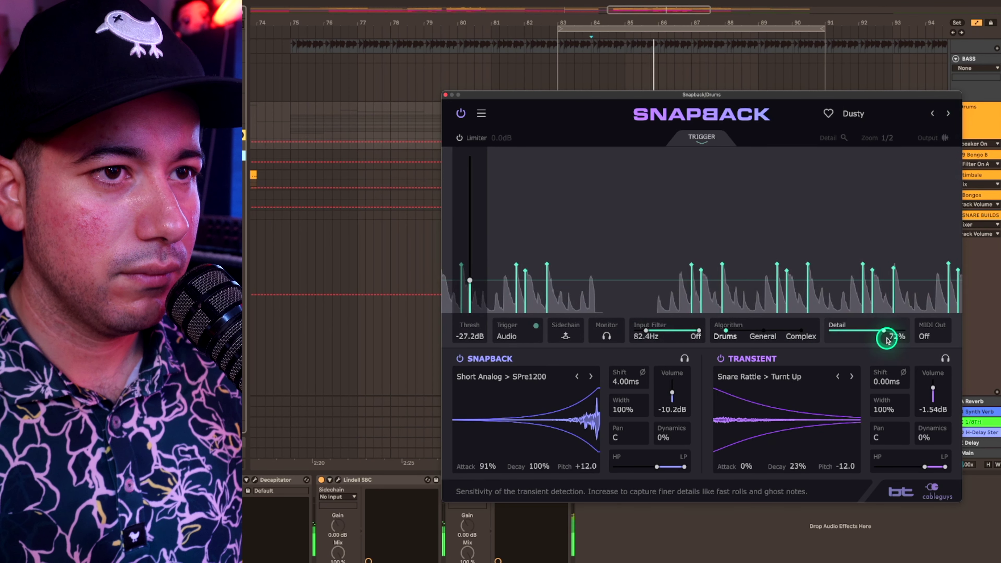
pyautogui.moveTo(885, 331); pyautogui.dragTo(880, 331)
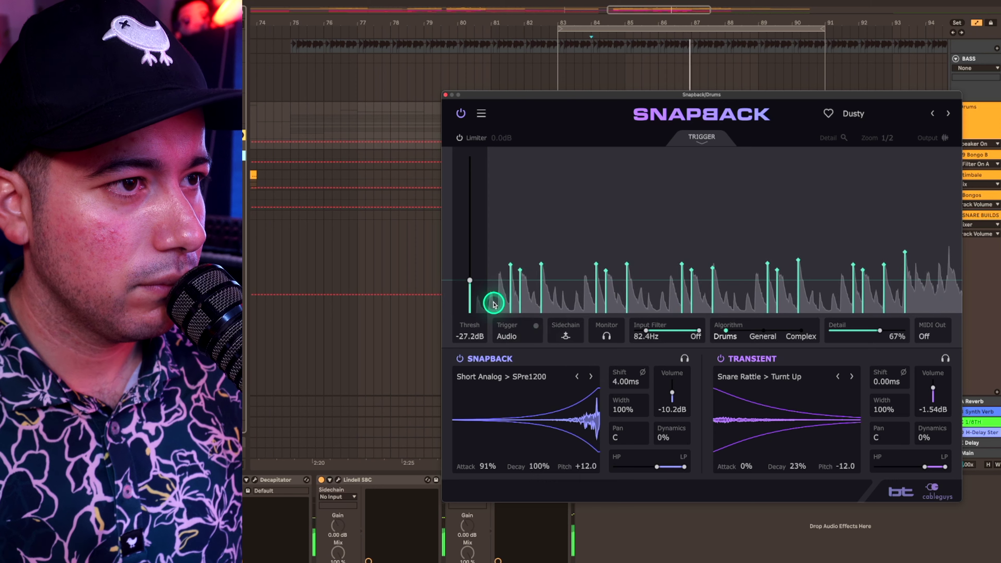
pyautogui.click(469, 282)
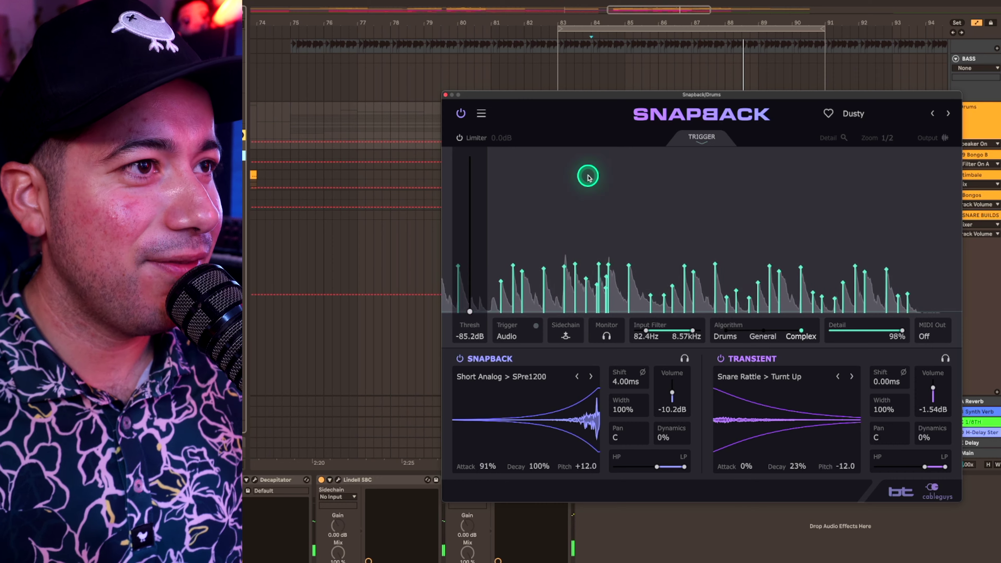
# Audition the General Beat Ink and Wood Knock presets on the drums, comparing each against the bypassed plugin
pyautogui.click(947, 113)
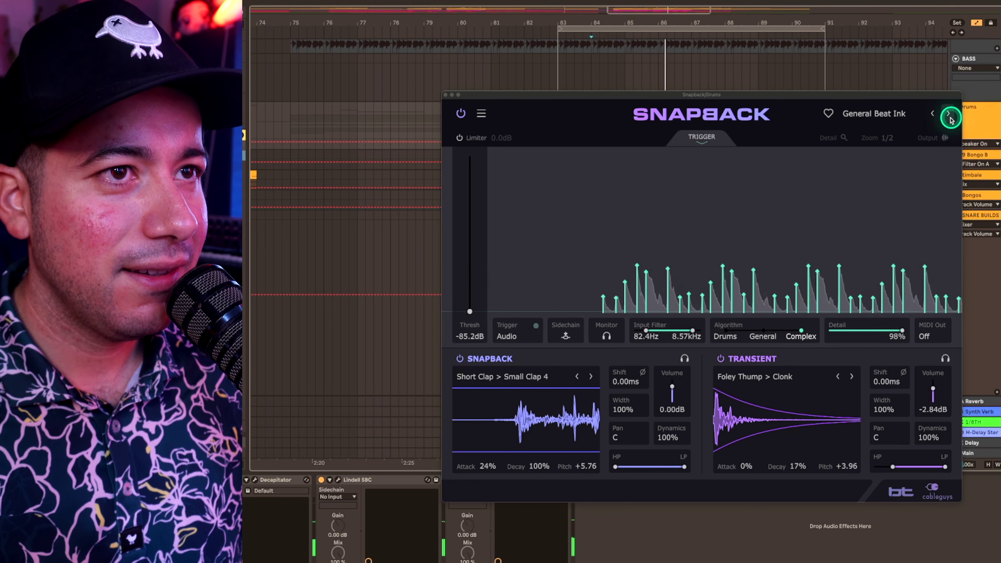
pyautogui.click(459, 114)
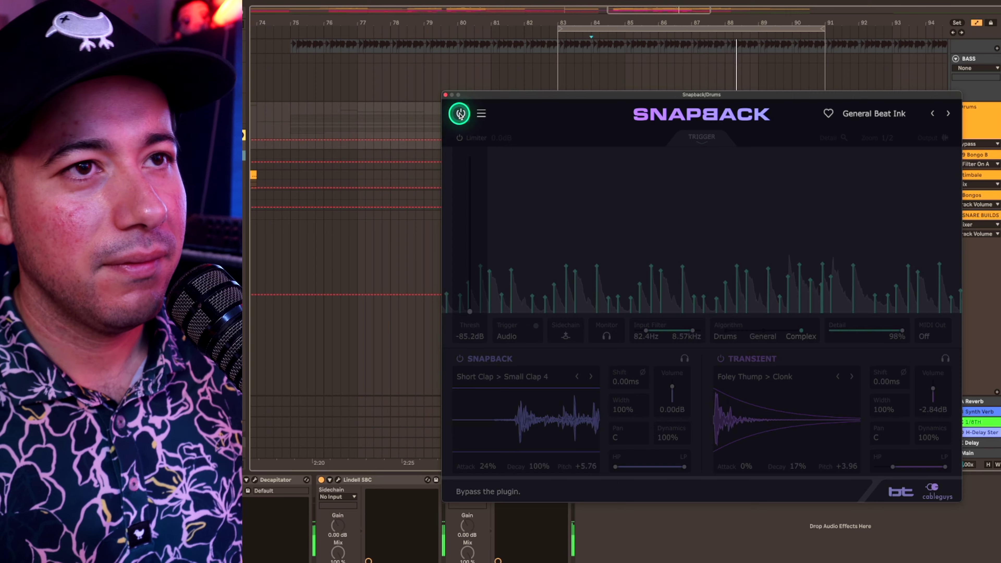
pyautogui.click(461, 115)
pyautogui.click(948, 114)
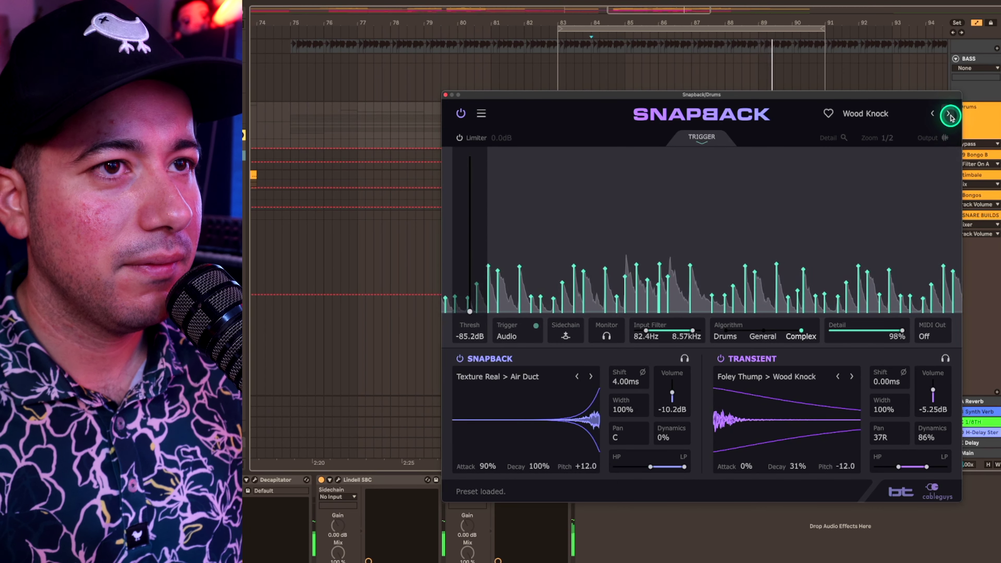
pyautogui.click(459, 114)
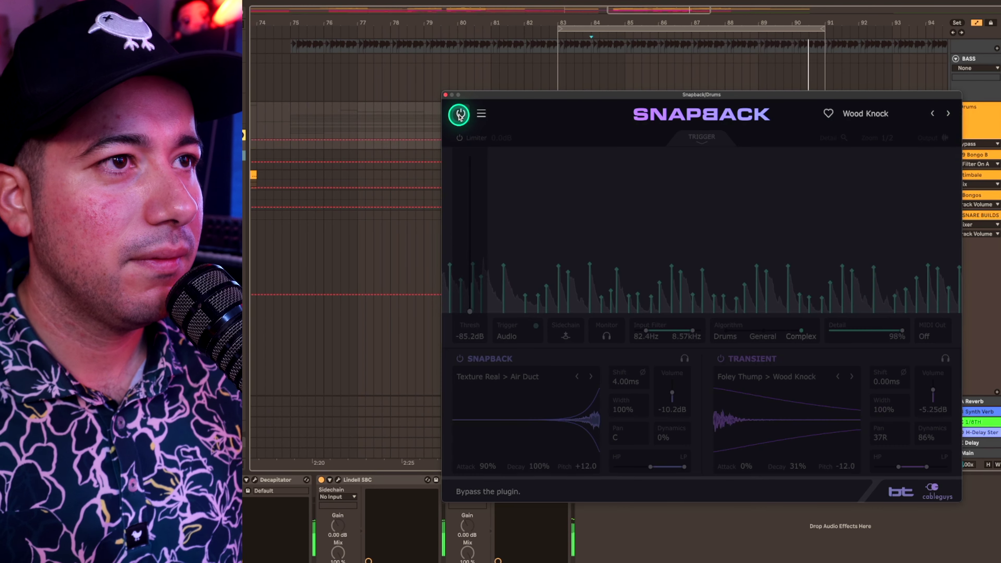
pyautogui.click(459, 115)
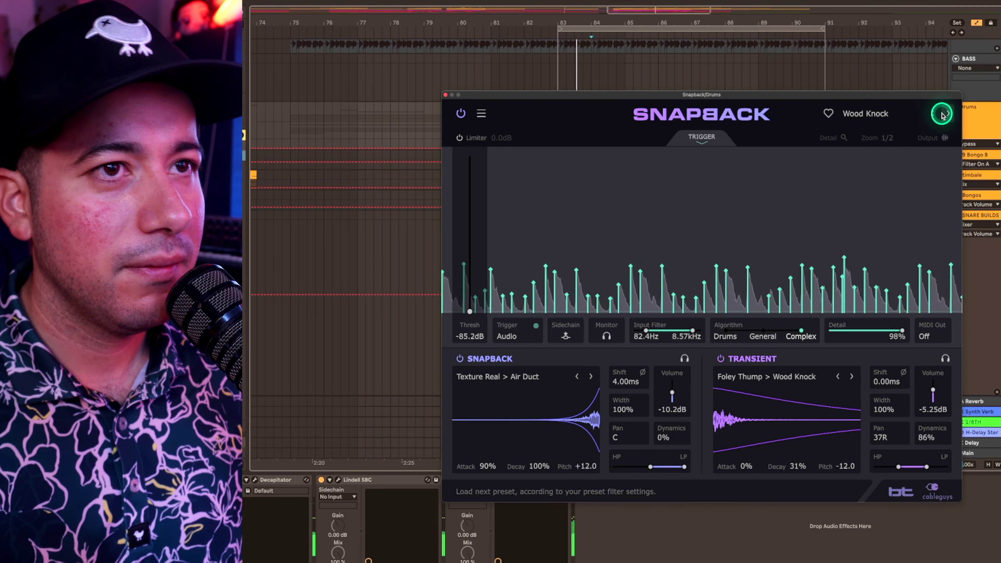
# Audition Zhwip and Whiz and Ziptastic Brush, lowering the latter's Snapback layer volume to -21.7 dB and adjusting its transient volume
pyautogui.click(946, 120)
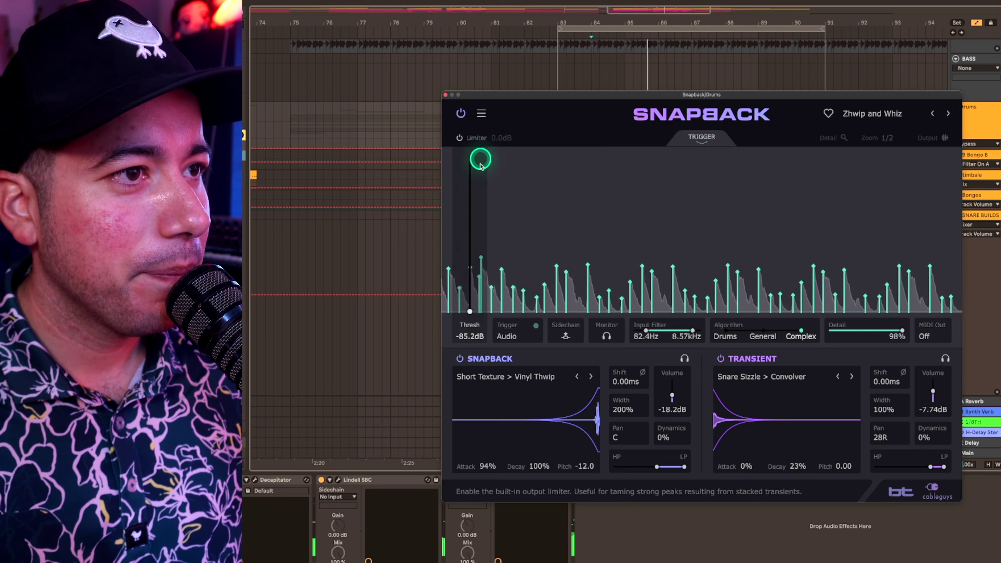
pyautogui.click(948, 115)
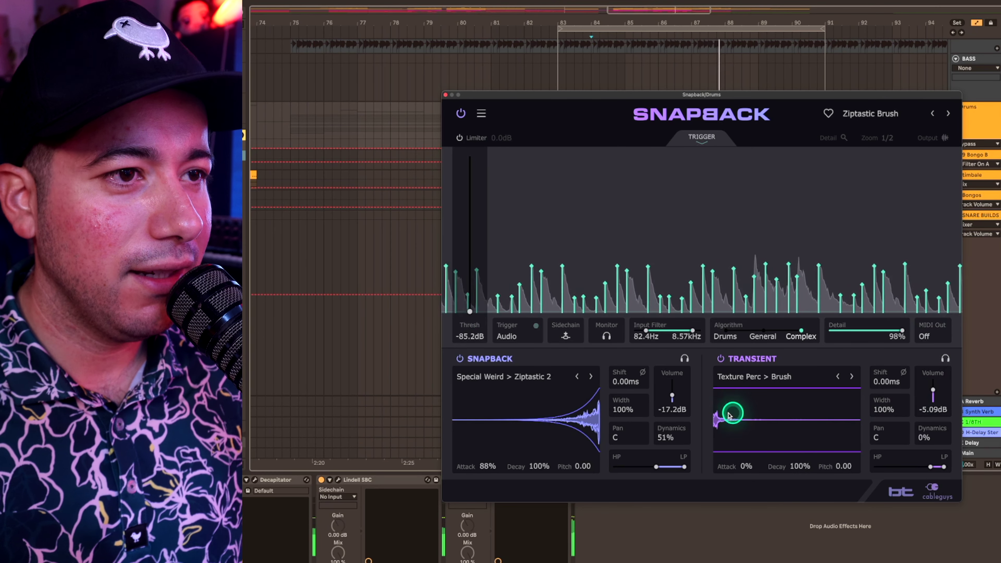
pyautogui.moveTo(678, 404); pyautogui.dragTo(677, 418)
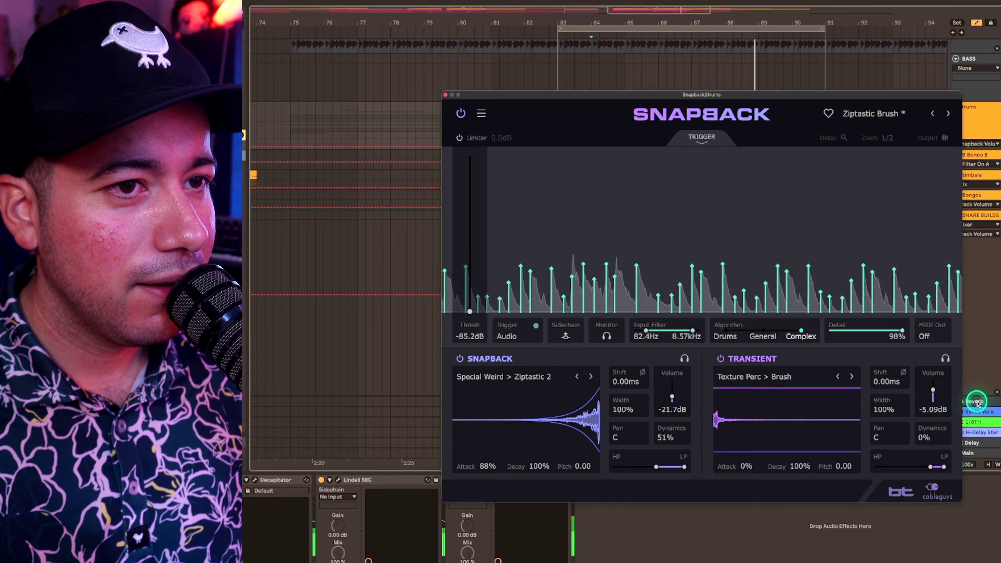
pyautogui.moveTo(933, 395)
pyautogui.mouseDown()
pyautogui.moveTo(931, 422)
pyautogui.moveTo(930, 397)
pyautogui.mouseUp()
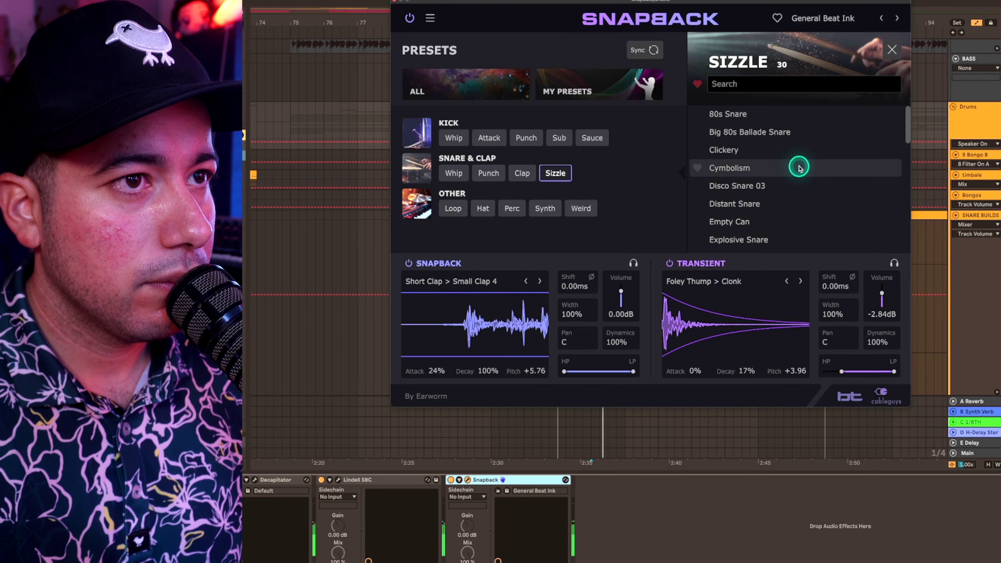
# Load the Cymbolism preset from the Sizzle category of the Snare & Clap presets
pyautogui.click(799, 167)
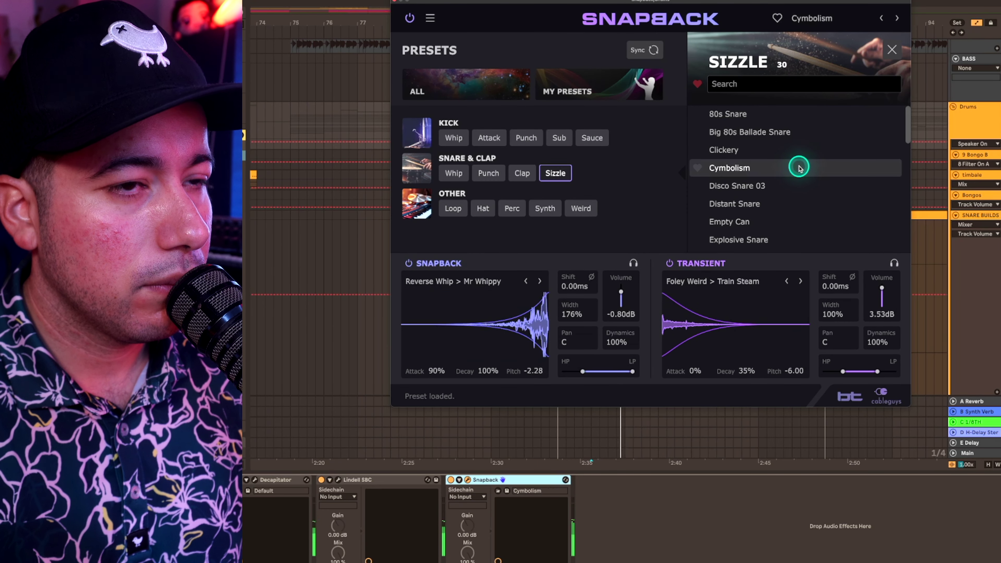